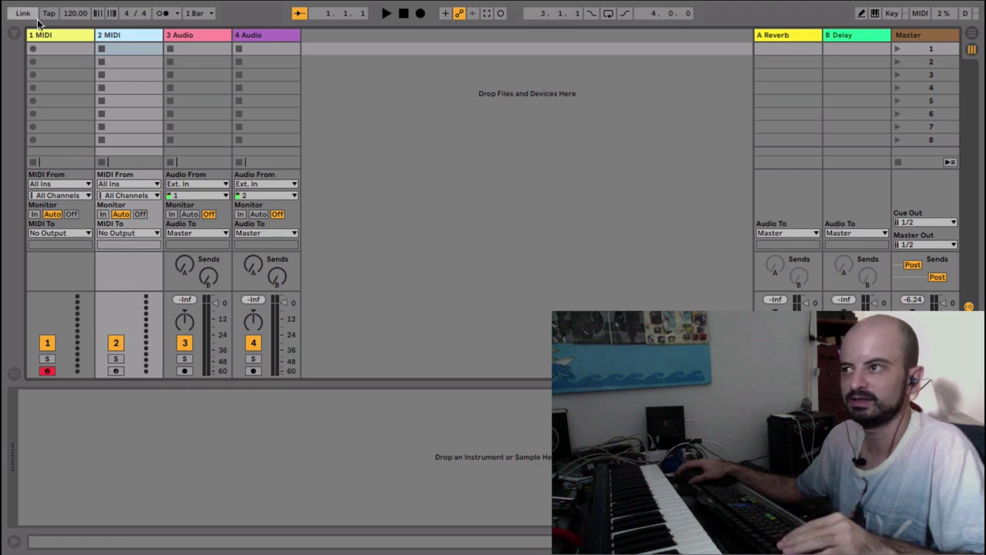
# Step: Enable Track for the A-Series Keyboard input port in the MIDI preferences, and close the preferences
pyautogui.moveTo(122, 2)
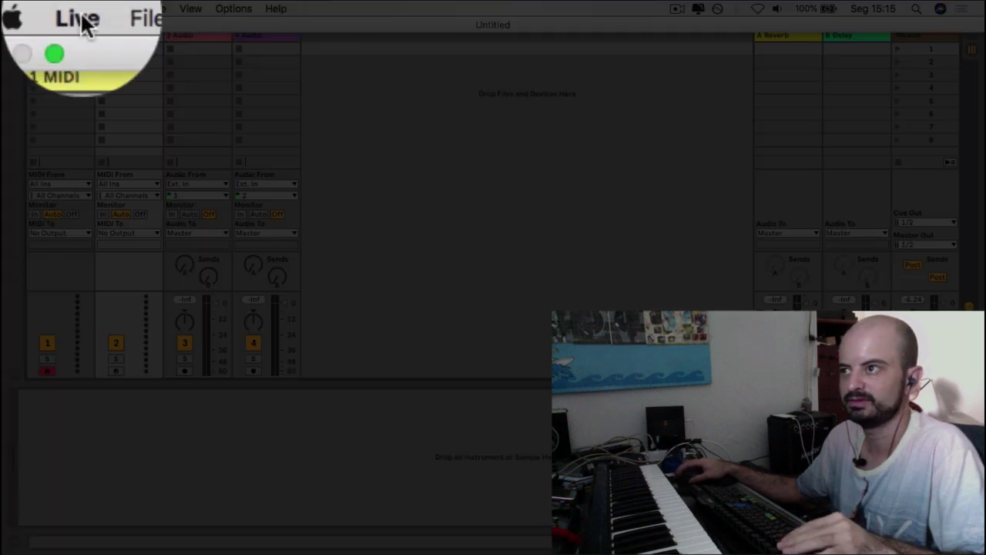
pyautogui.click(82, 19)
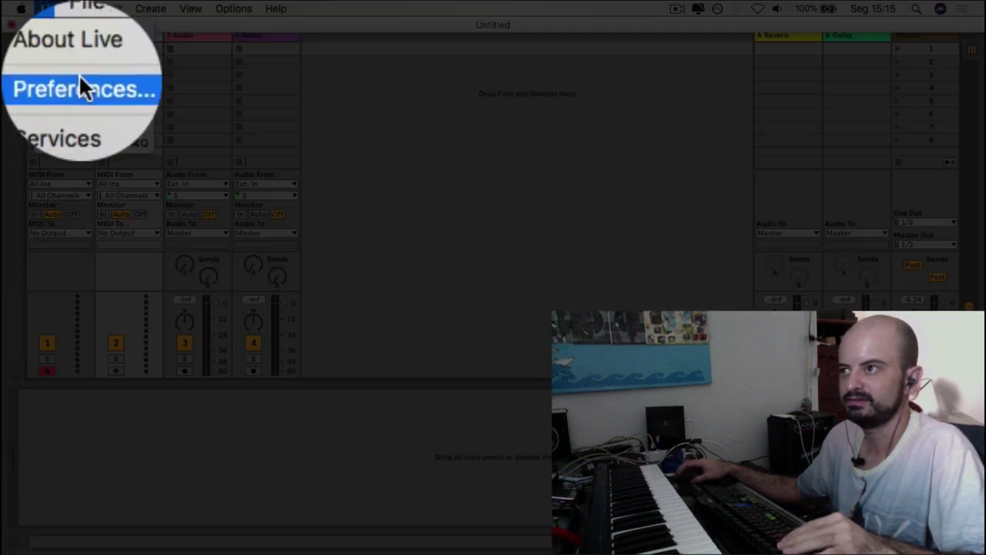
pyautogui.click(81, 77)
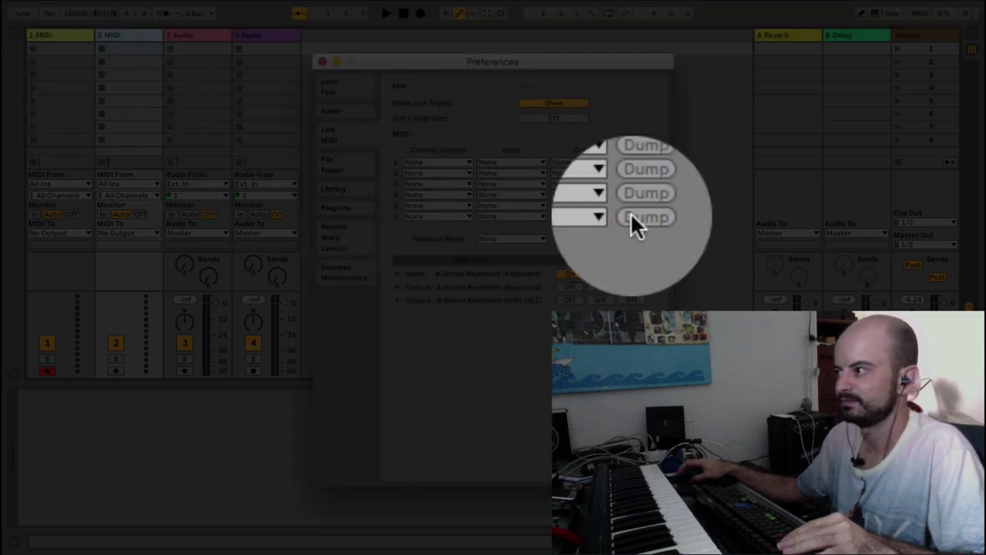
pyautogui.click(568, 274)
pyautogui.click(630, 273)
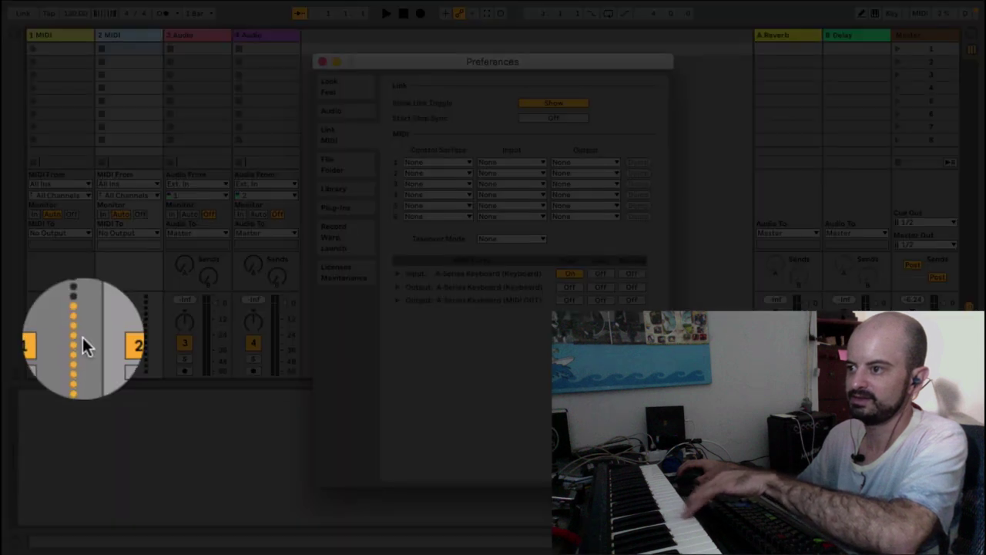
pyautogui.click(322, 62)
# Step: Load the Sampler preset Electroflow from Piano & Keys onto the second MIDI track, and hide the browser
pyautogui.click(13, 34)
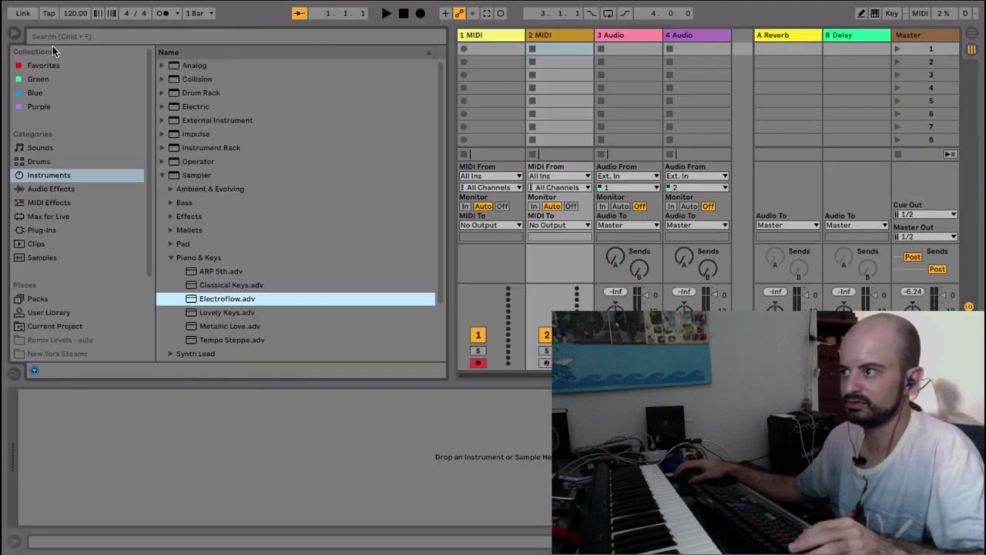
pyautogui.moveTo(174, 394); pyautogui.dragTo(167, 427)
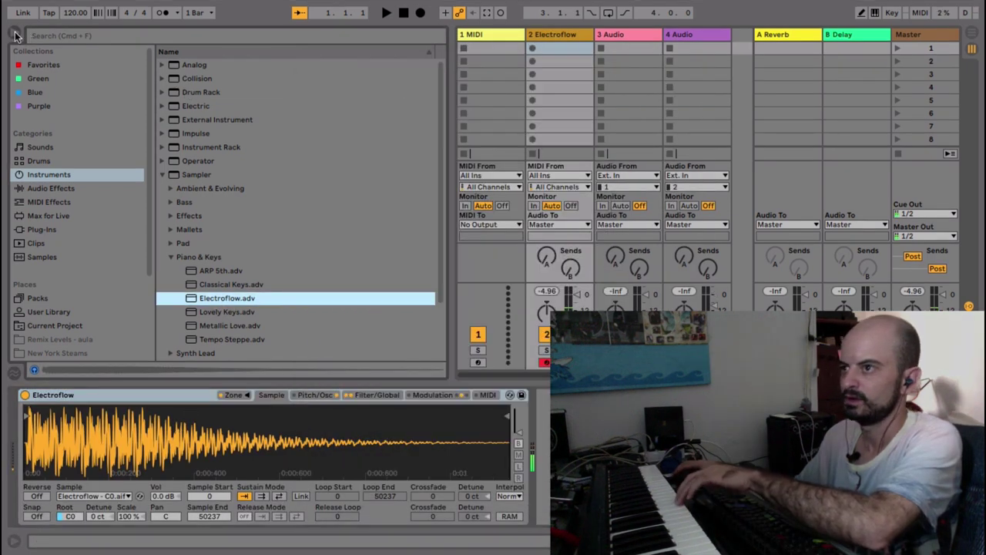
pyautogui.click(15, 34)
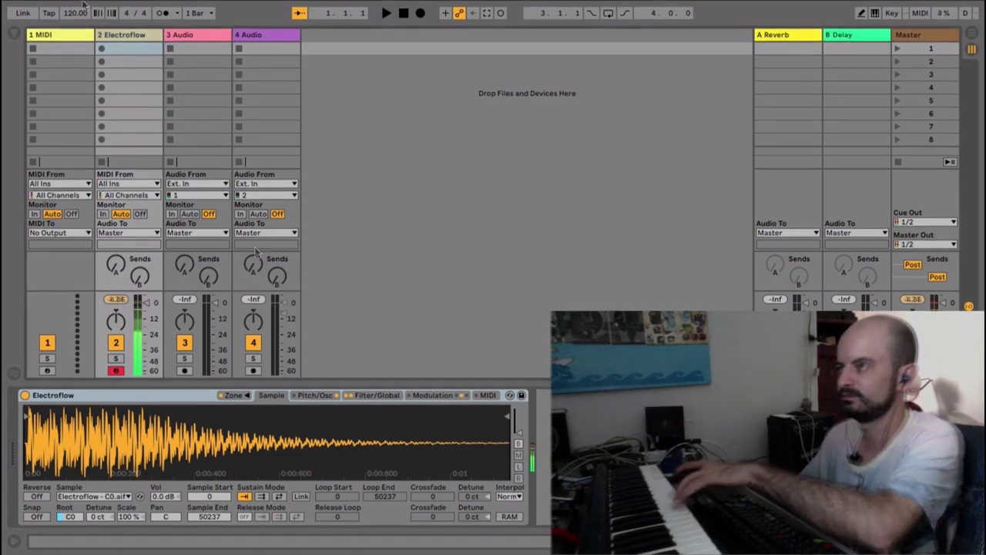
# Step: Reopen the MIDI preferences and switch Track on for the A-Series Keyboard input port
pyautogui.click(52, 8)
pyautogui.click(81, 48)
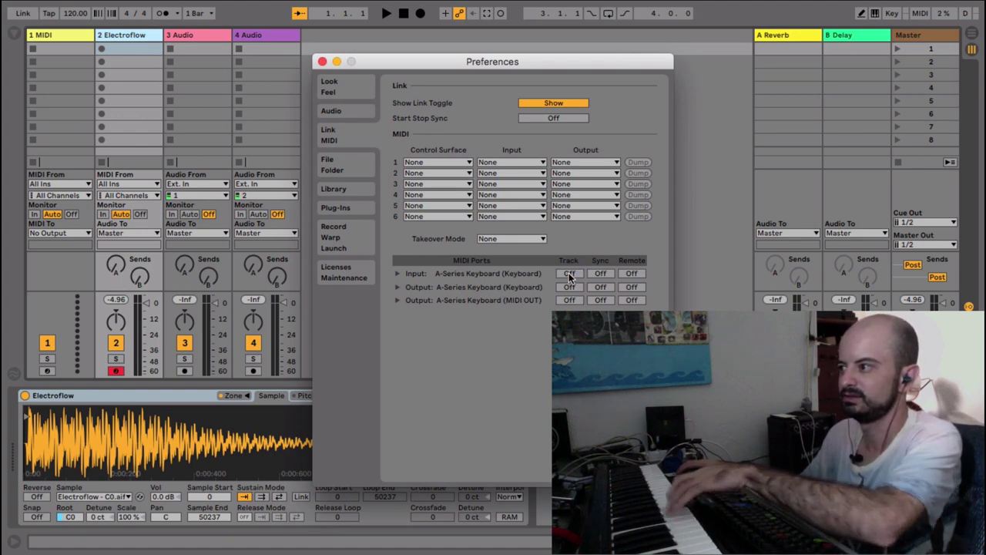
pyautogui.click(569, 274)
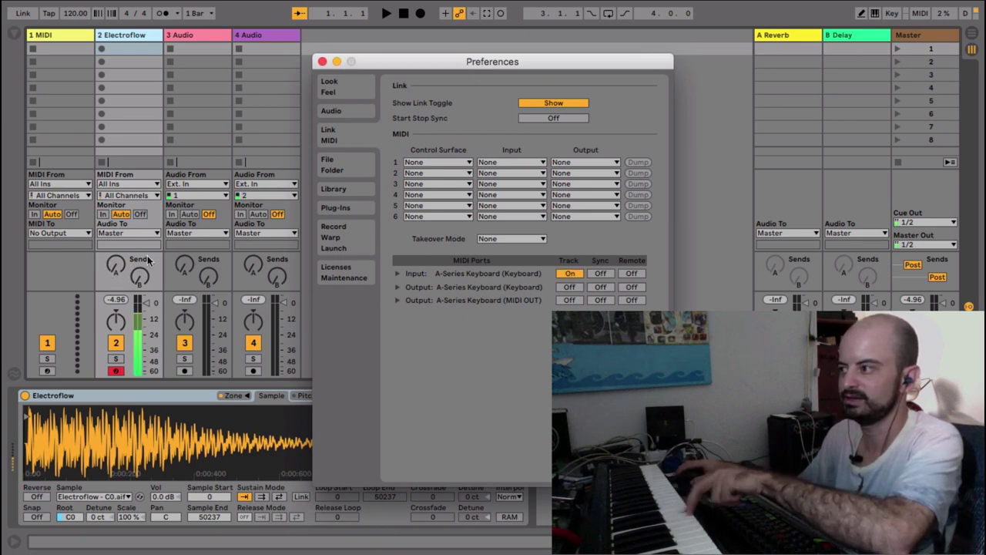
# Step: Toggle Sync on and off for the A-Series Keyboard MIDI OUT port, and enable Remote for the keyboard's input port
pyautogui.click(599, 299)
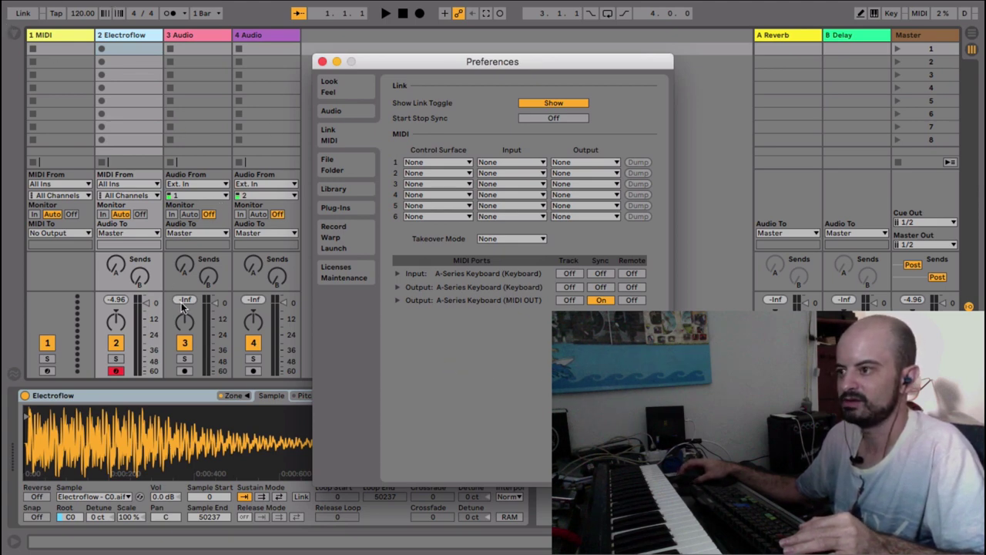
pyautogui.moveTo(94, 6)
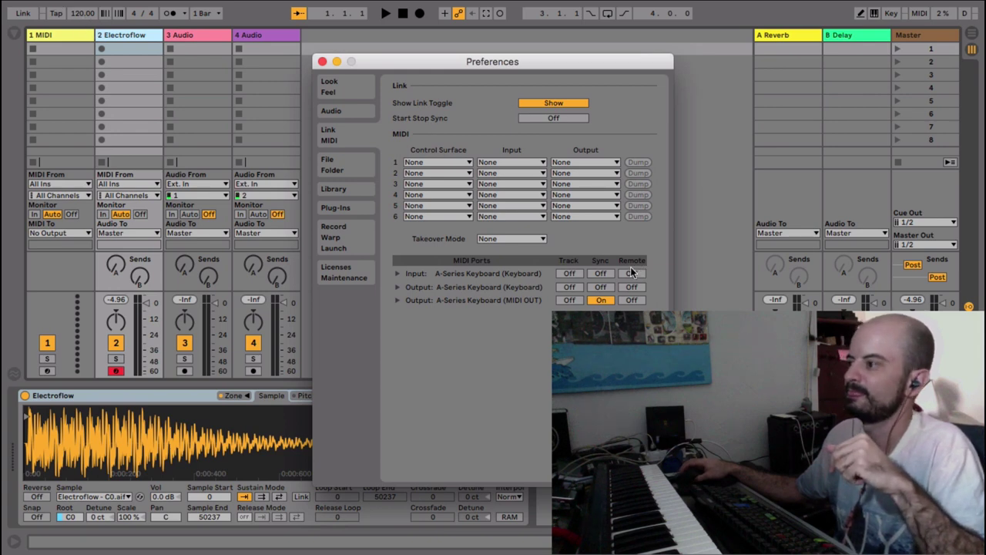
pyautogui.click(600, 300)
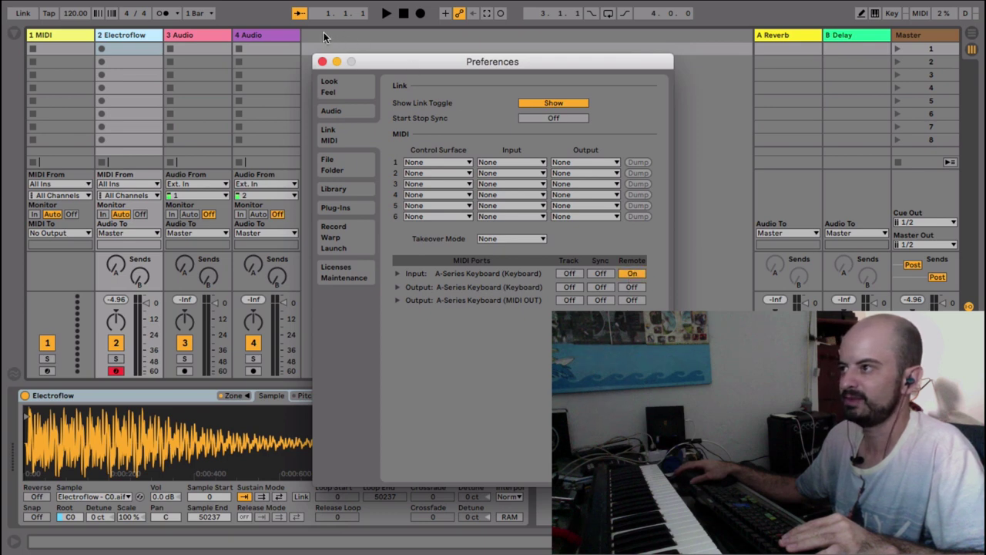
pyautogui.click(322, 61)
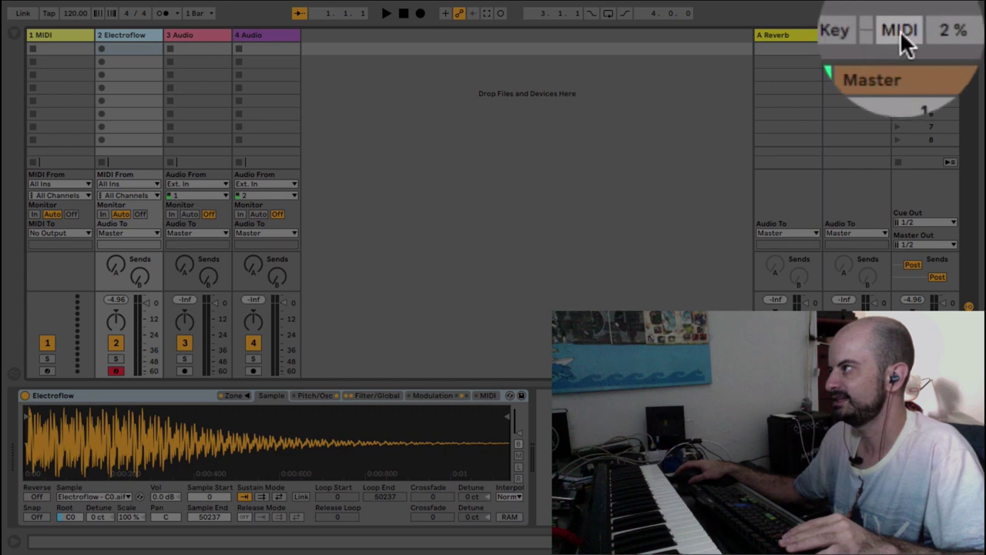
# Step: Remove the existing MIDI mapping from the 4 Audio track's volume and map that volume again to controller CC 74
pyautogui.click(920, 14)
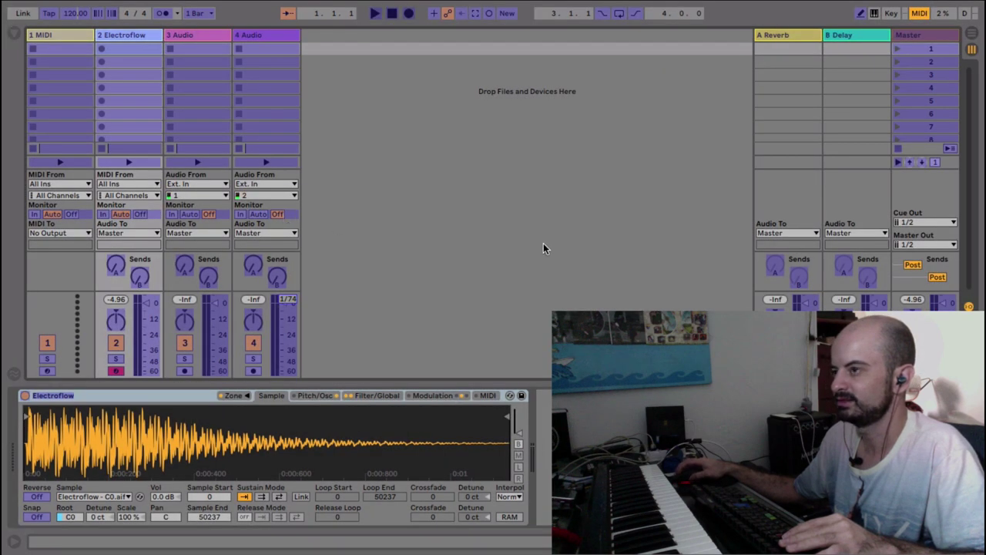
pyautogui.click(13, 35)
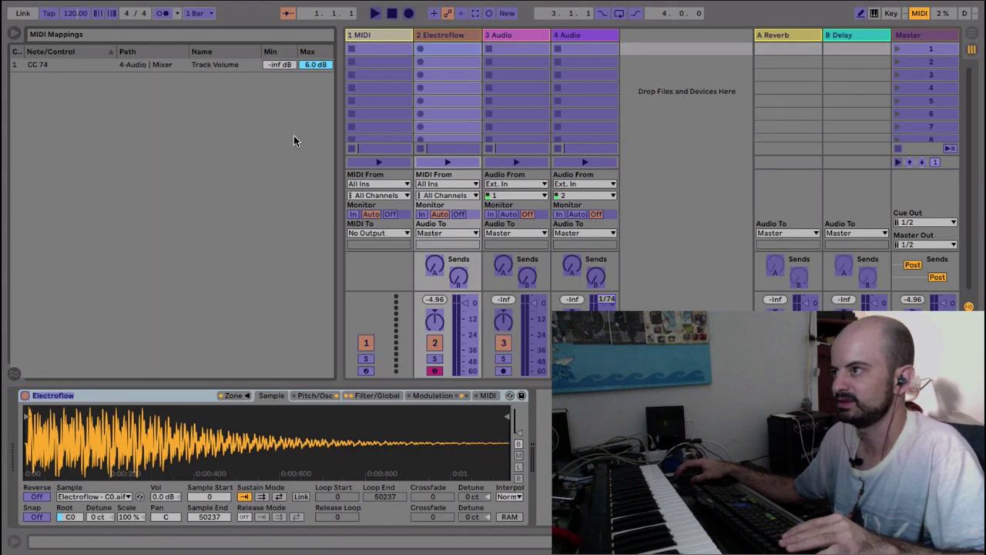
pyautogui.rightClick(600, 300)
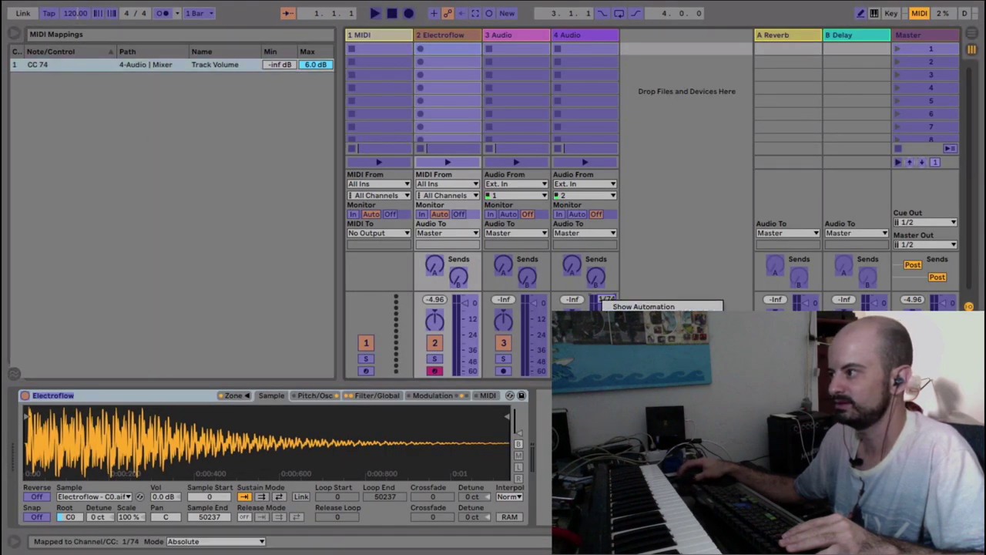
pyautogui.press('Delete')
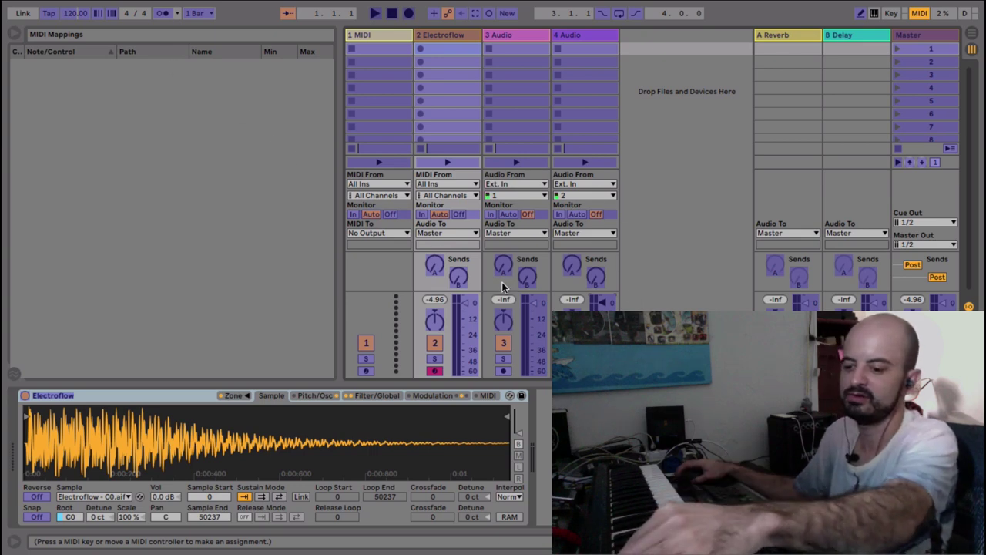
pyautogui.click(608, 305)
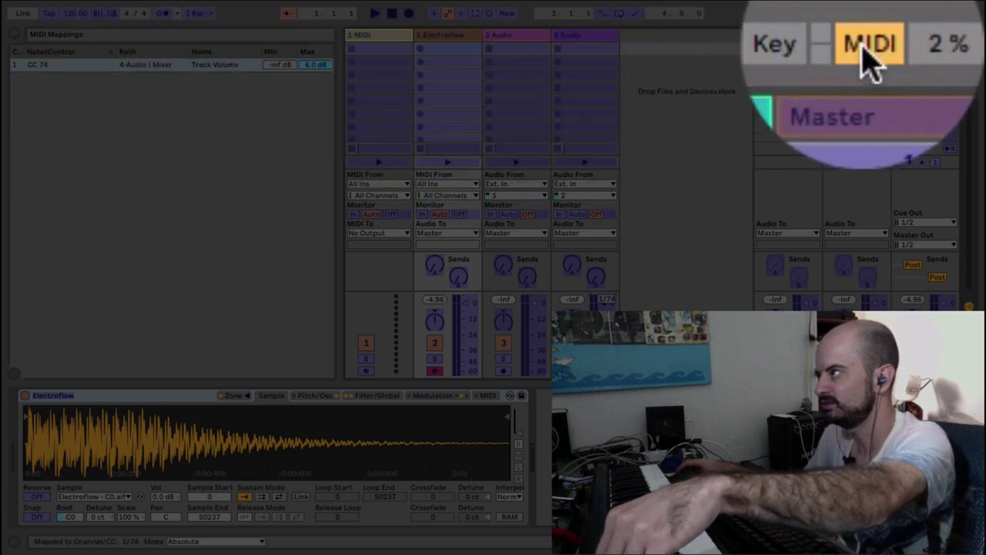
pyautogui.click(919, 14)
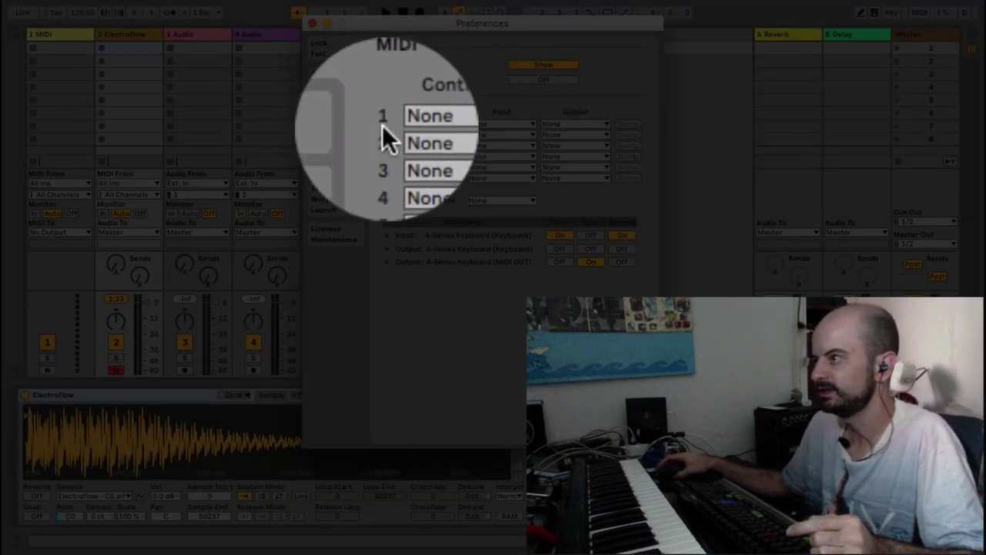
# Step: Examine the list of supported control surfaces for the first control surface slot in the MIDI preferences
pyautogui.click(440, 127)
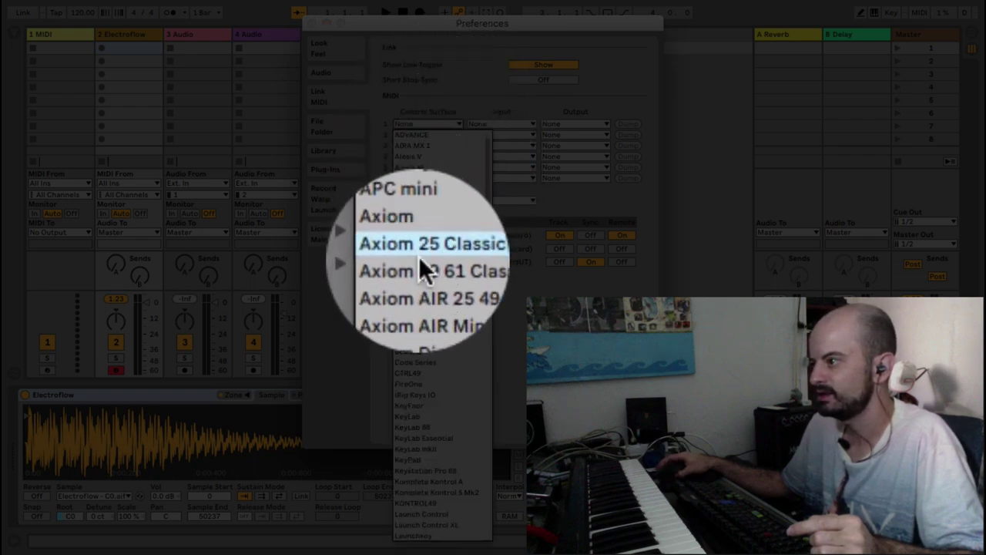
pyautogui.scroll(-10, 413, 246)
pyautogui.scroll(-15, 413, 252)
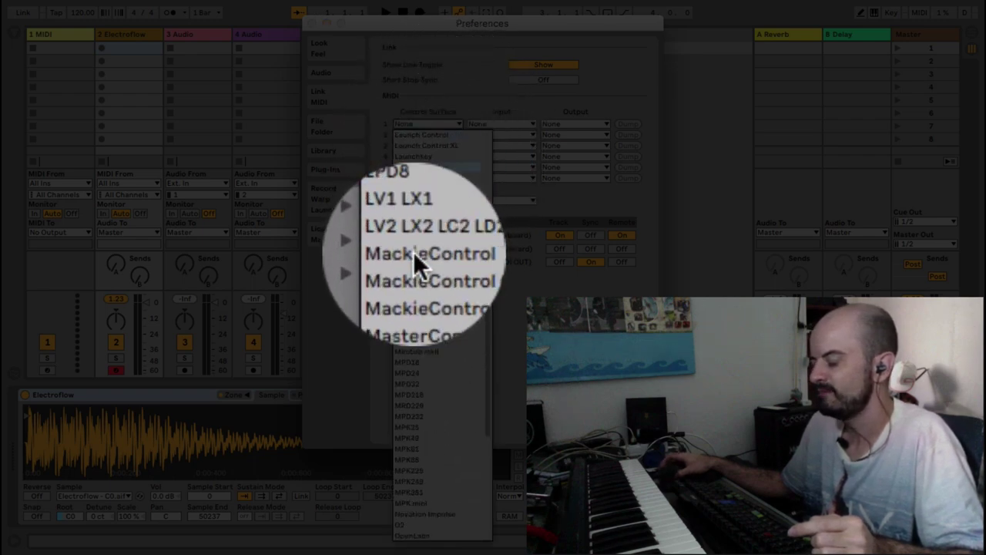
pyautogui.scroll(-5, 401, 341)
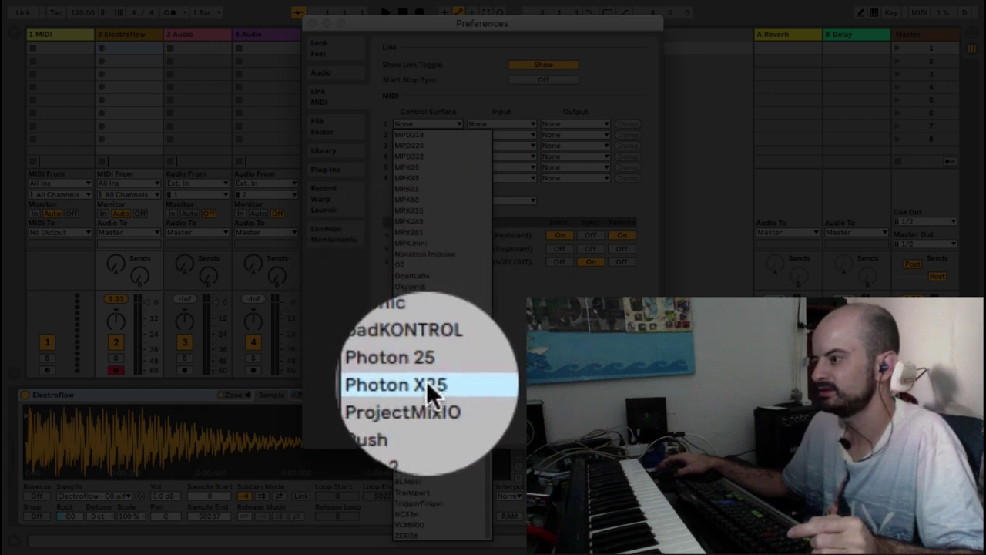
pyautogui.scroll(10, 426, 381)
pyautogui.scroll(10, 423, 370)
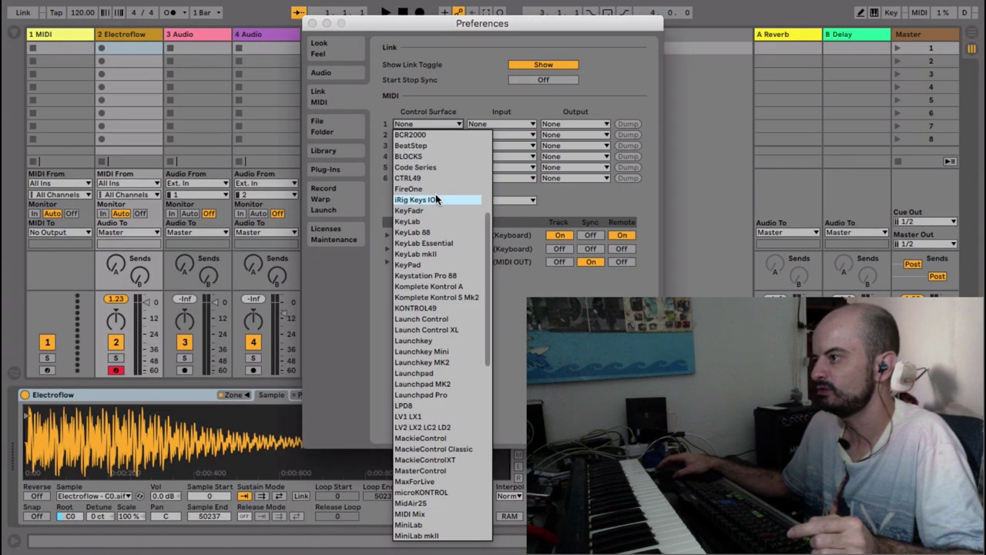
pyautogui.scroll(-3, 436, 194)
pyautogui.scroll(-5, 436, 221)
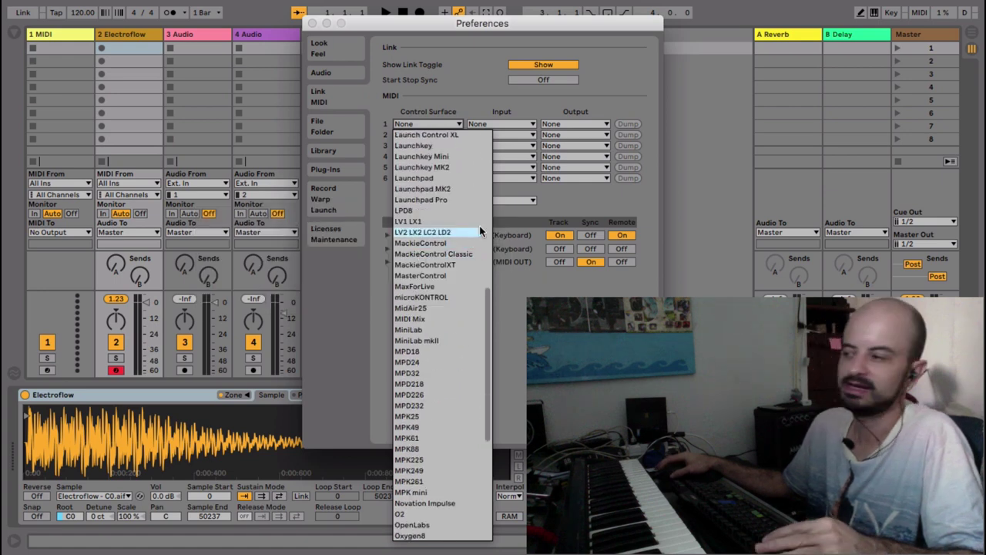
pyautogui.scroll(10, 438, 264)
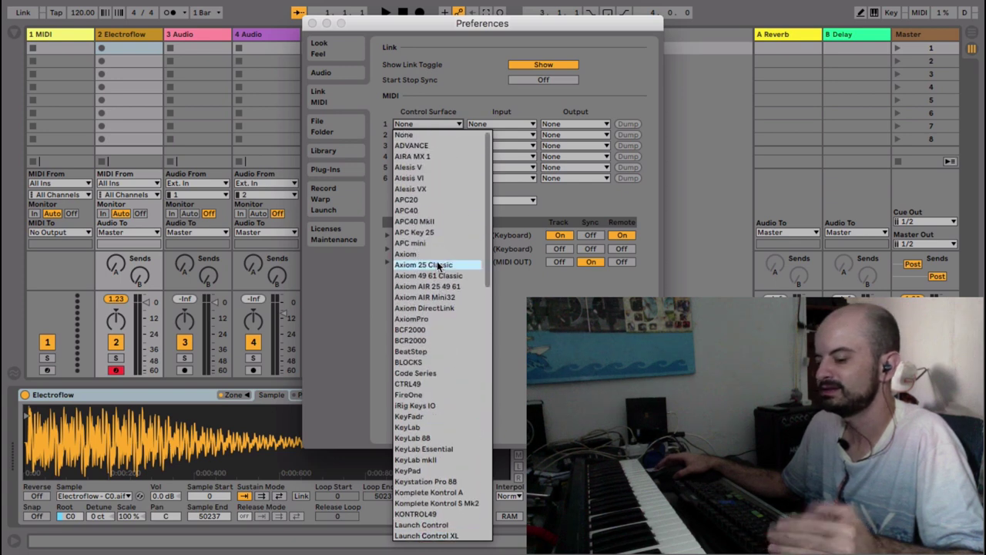
pyautogui.scroll(-4, 441, 283)
pyautogui.scroll(-12, 442, 287)
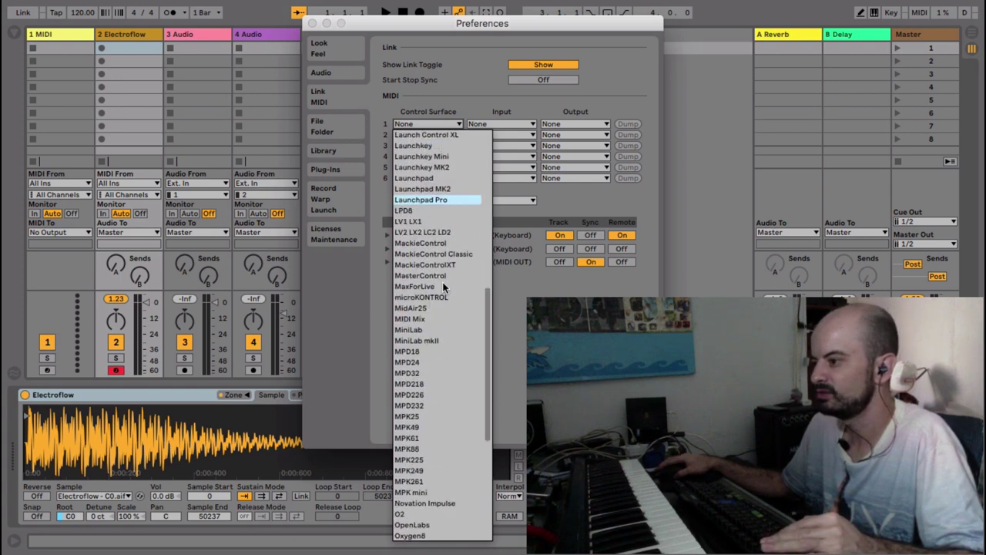
pyautogui.scroll(-1, 443, 291)
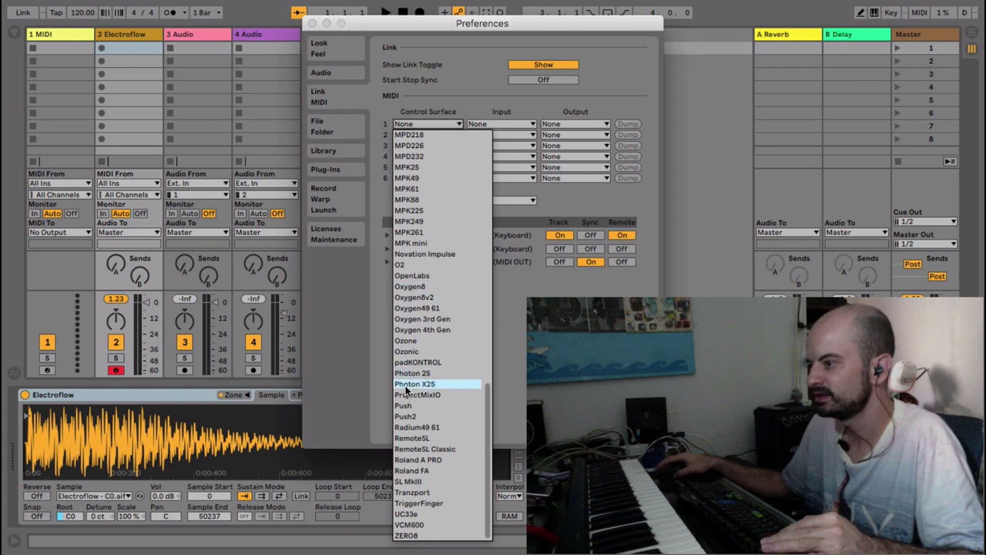
pyautogui.scroll(1, 405, 387)
pyautogui.scroll(5, 405, 386)
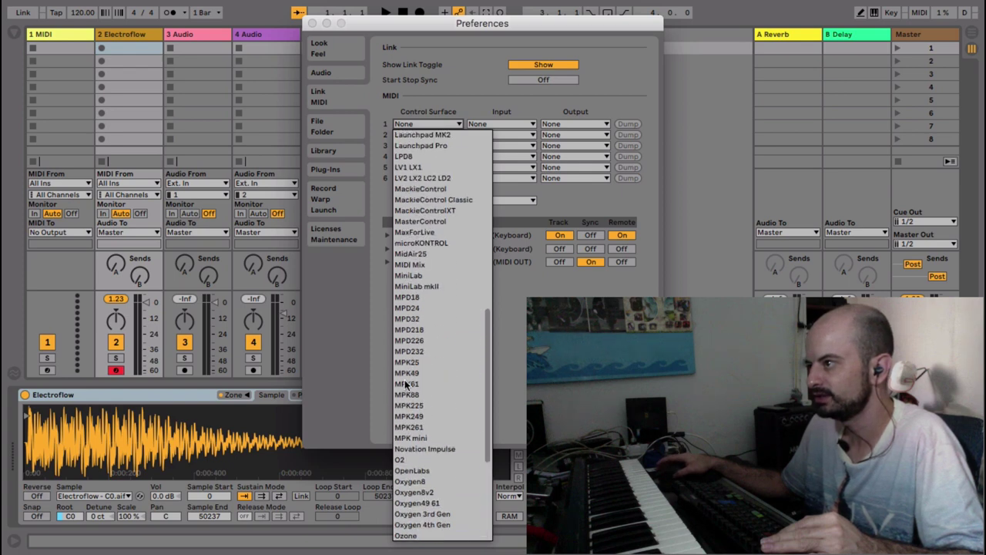
pyautogui.scroll(-6, 407, 385)
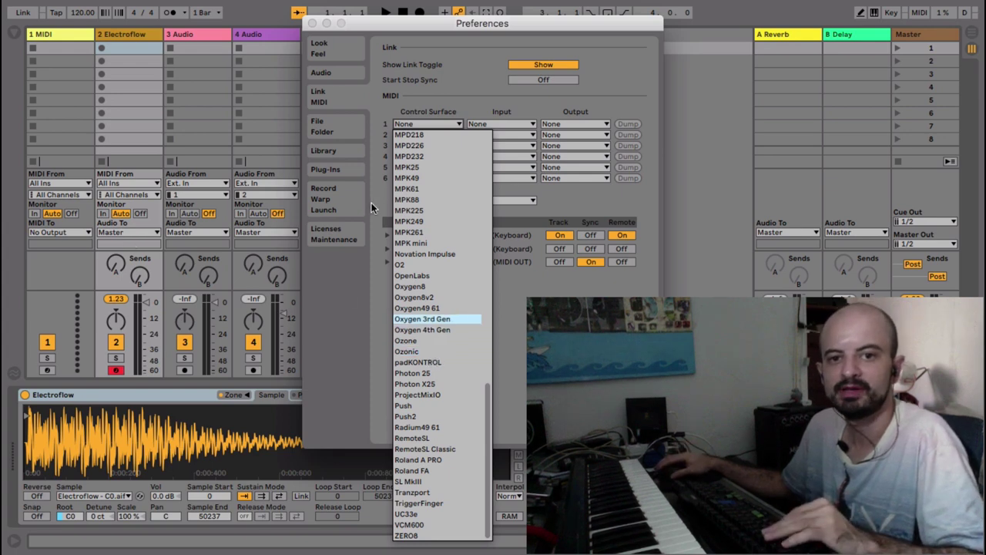
pyautogui.write('launchkey')
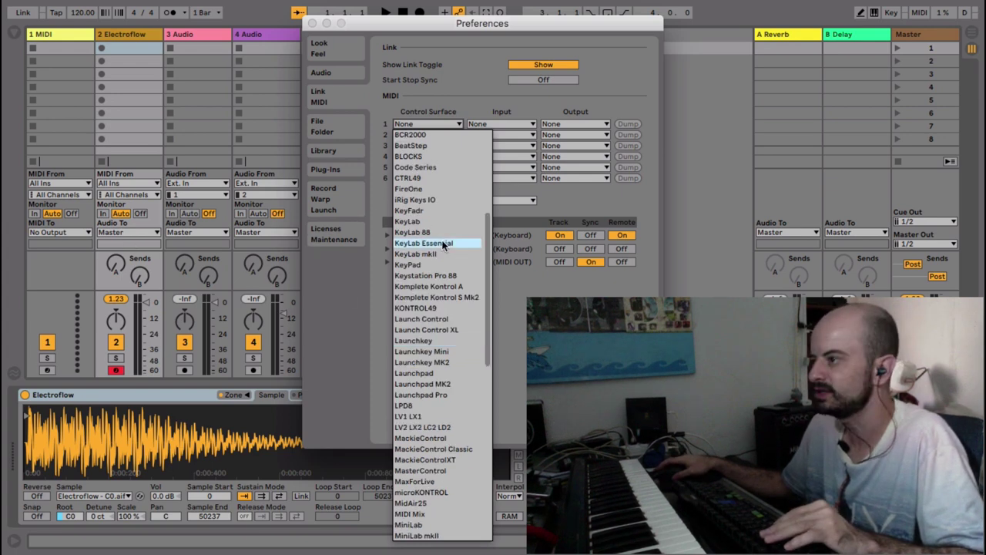
pyautogui.scroll(5, 443, 245)
pyautogui.scroll(-1, 443, 245)
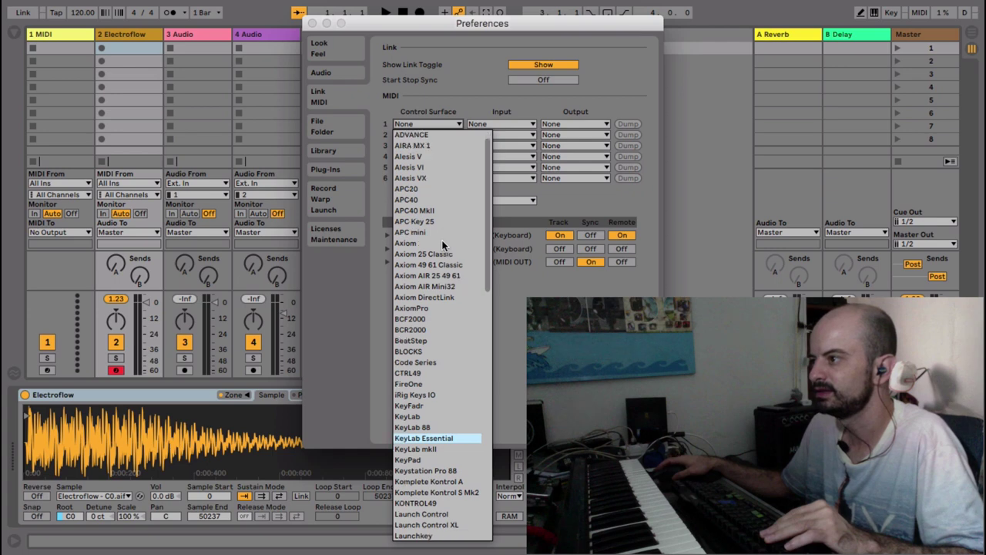
pyautogui.scroll(-2, 443, 245)
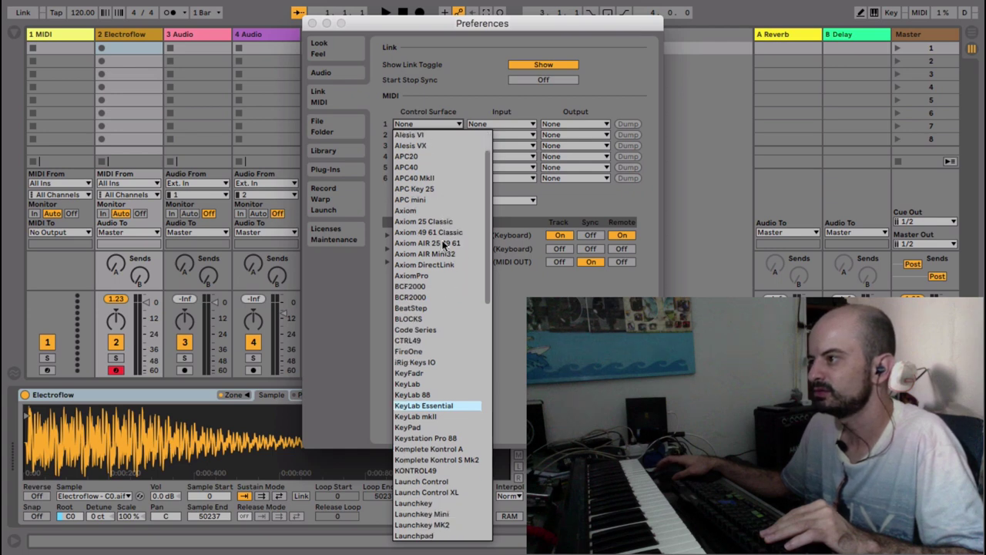